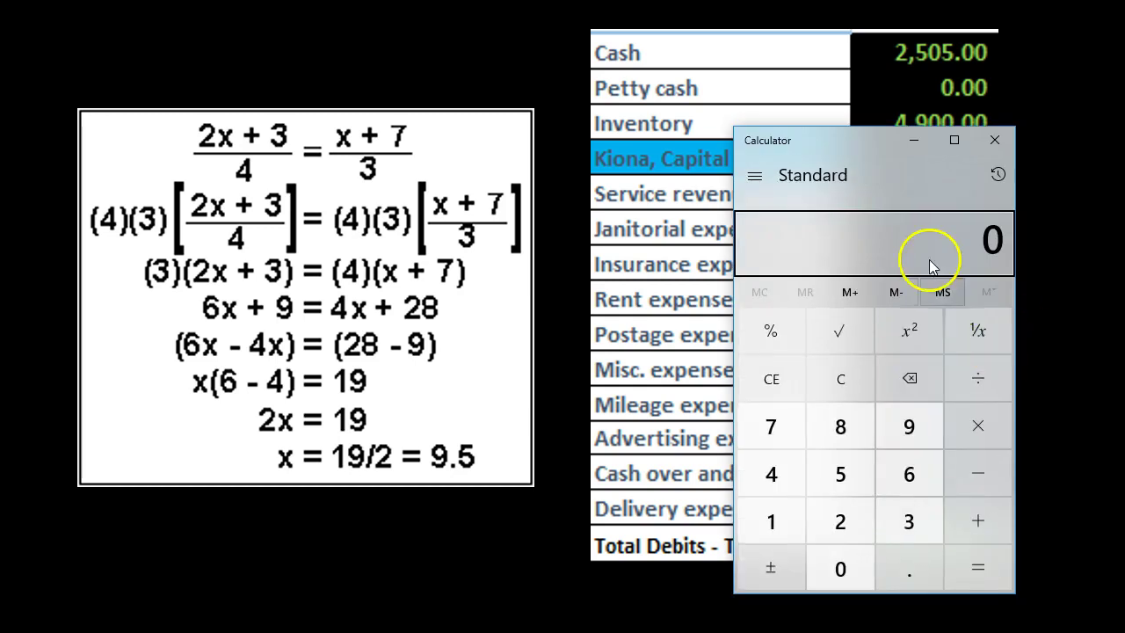
left_click(917, 138)
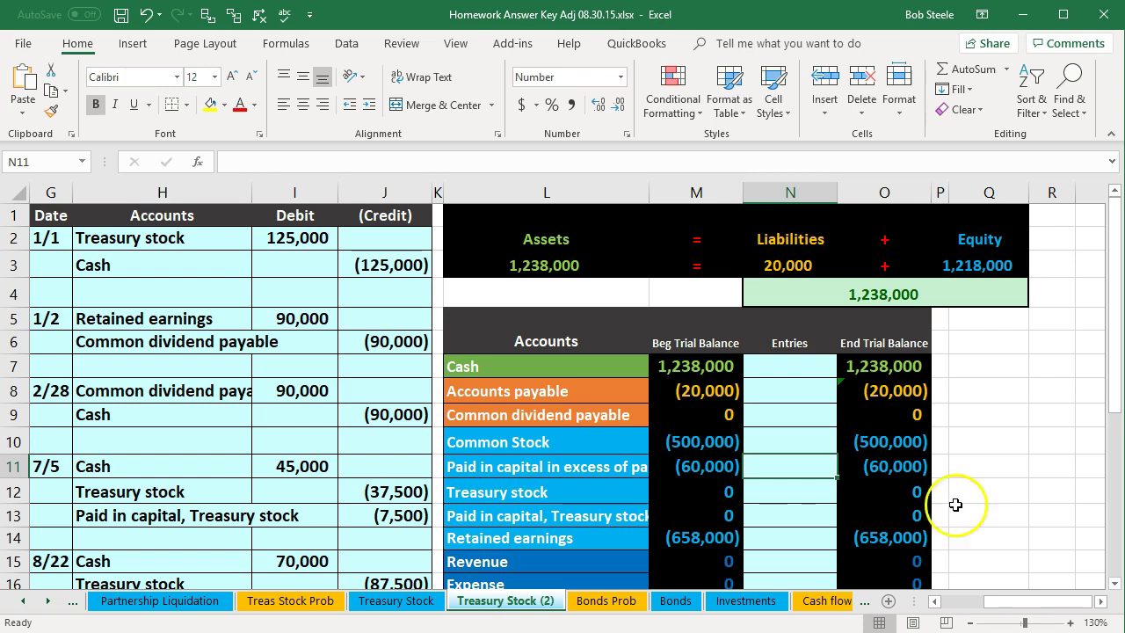
Step: Select the beginning trial balance amounts from Cash to (Gain) loss on sales, and select their total in M18
left_click(797, 495)
scroll(801, 499, "down", 1)
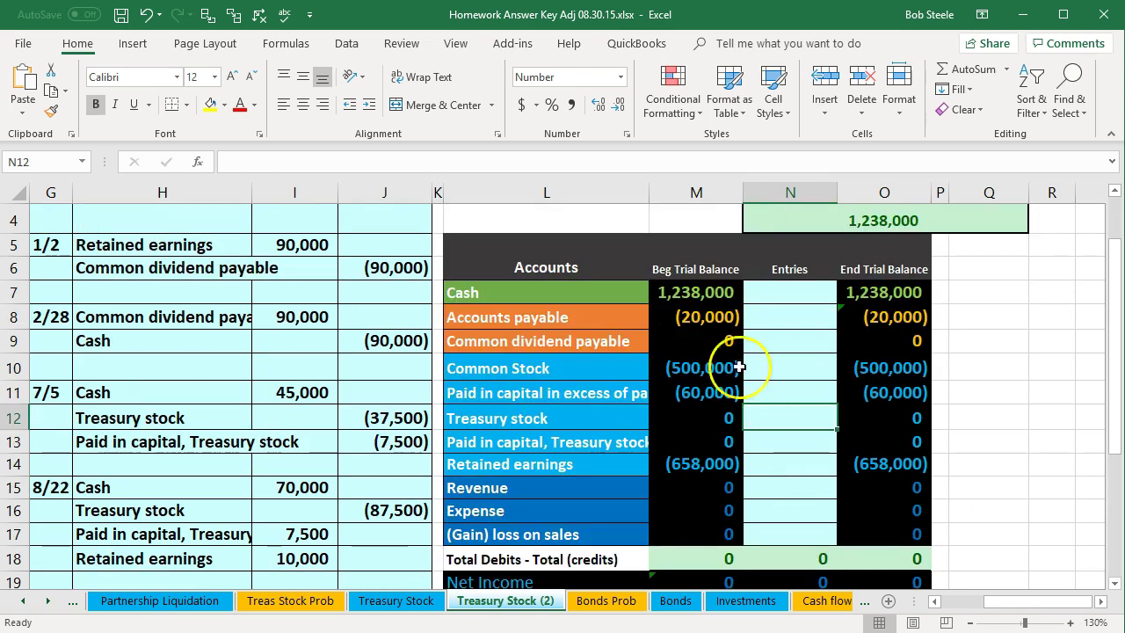
left_click_drag(708, 295, 697, 525)
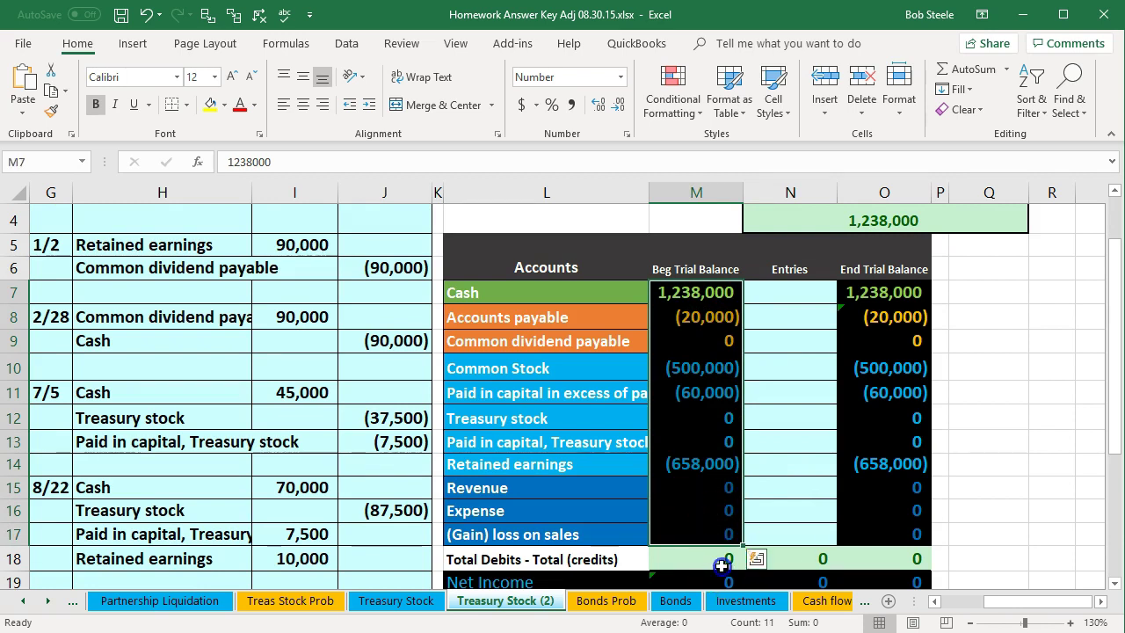
left_click(721, 561)
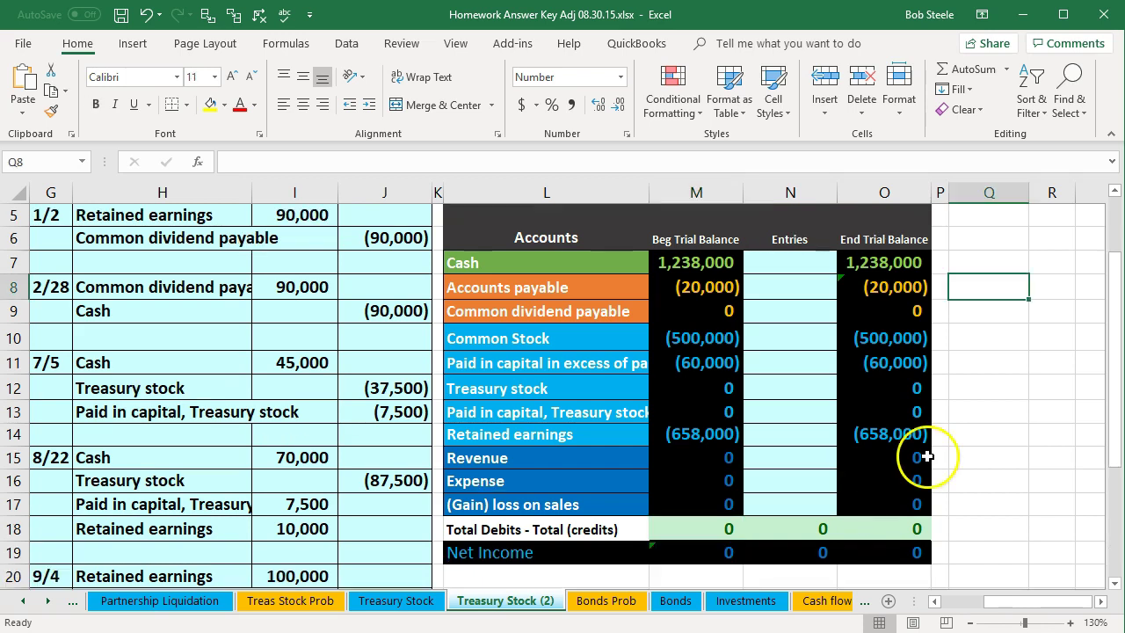
Step: Enter the sample numbers 125, 352 and 124 in cells Q8 to Q10
type("125")
key("Return")
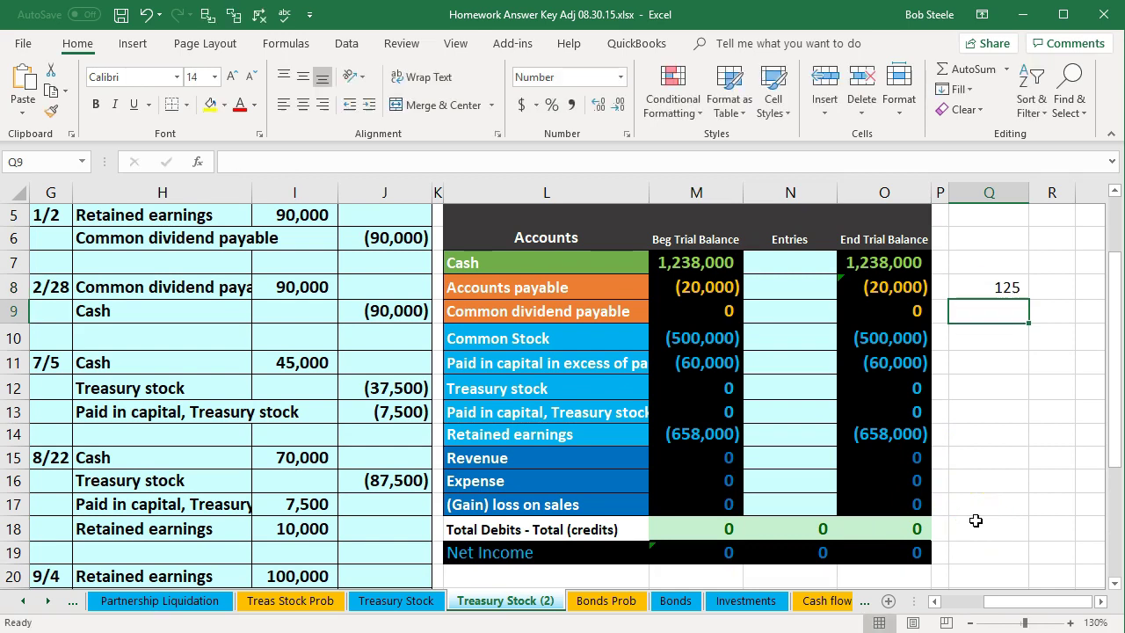
type("352")
key("Return")
type("124")
key("Return")
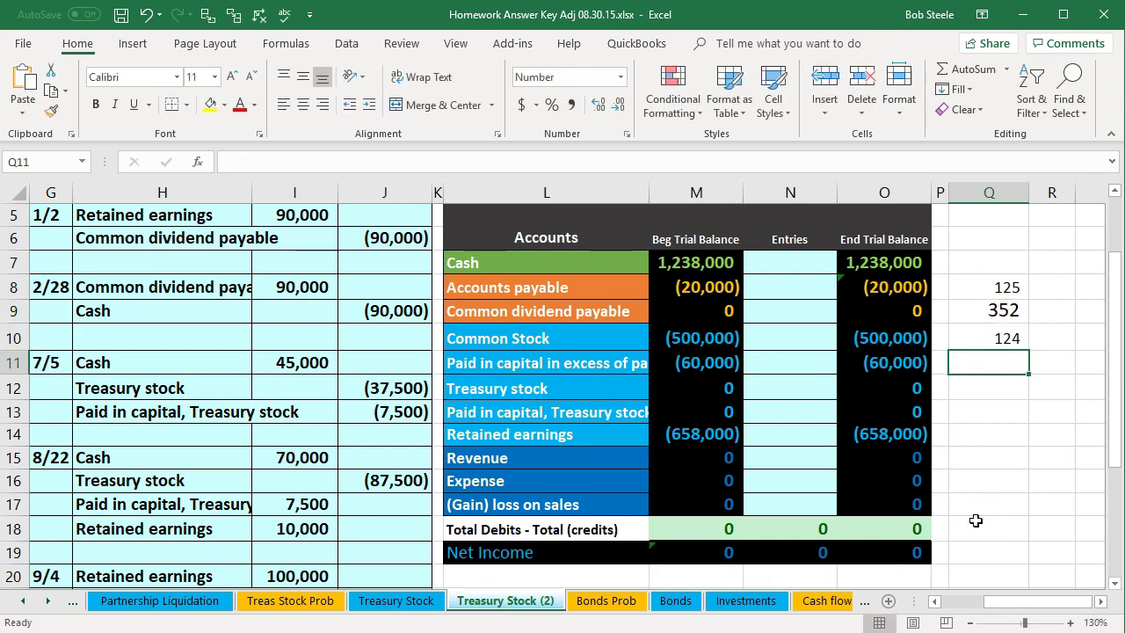
Step: Use AutoSum in Q12 to total Q8:Q11, leaving Q11 blank between the numbers and the total
key("Return")
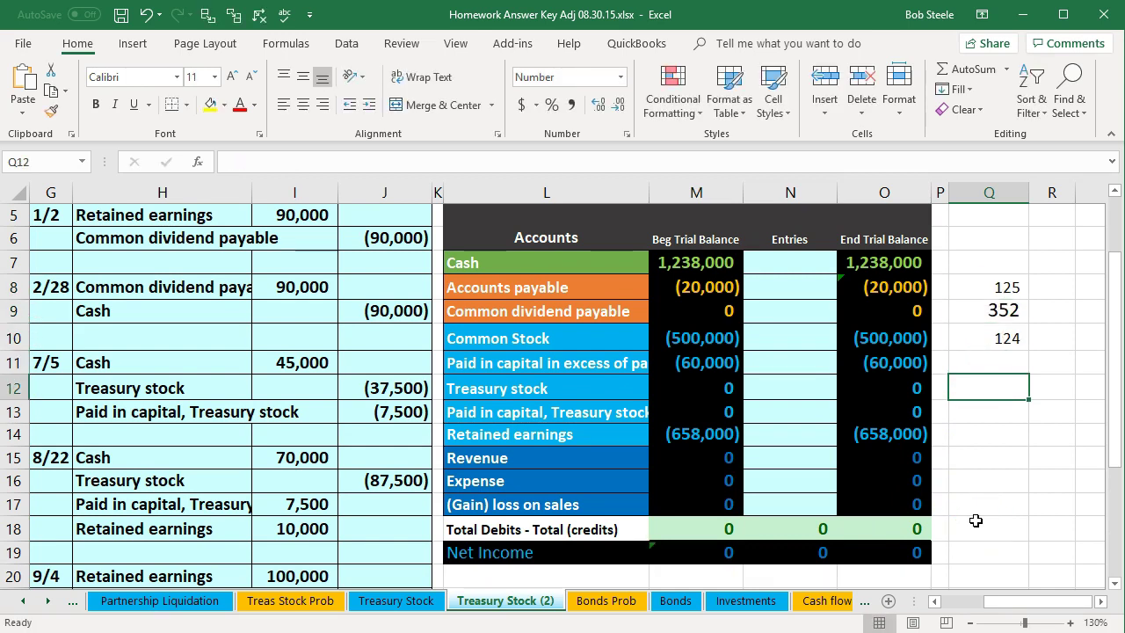
left_click(972, 71)
key("Return")
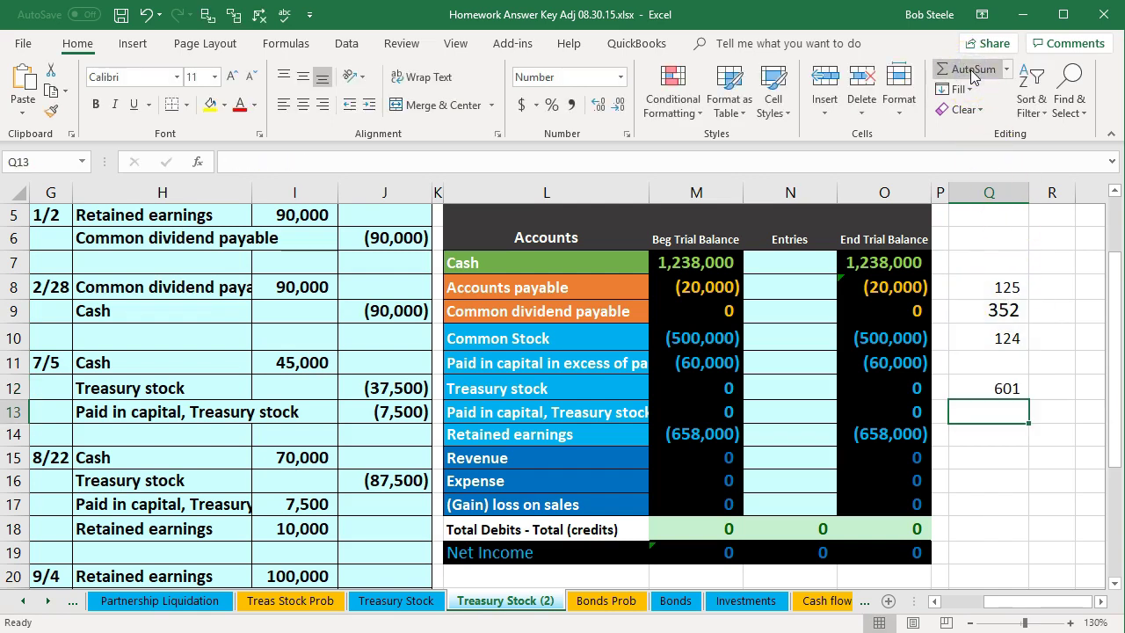
Step: Enter 22 in the blank cell Q11 and inspect the SUM formula in Q12
left_click(1002, 360)
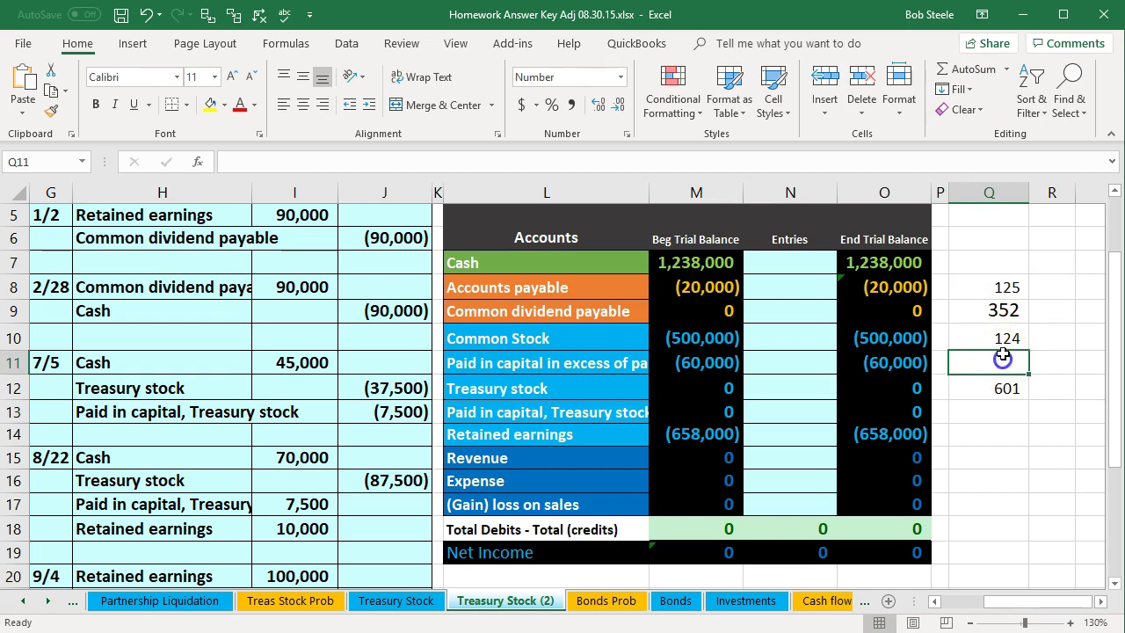
type("22")
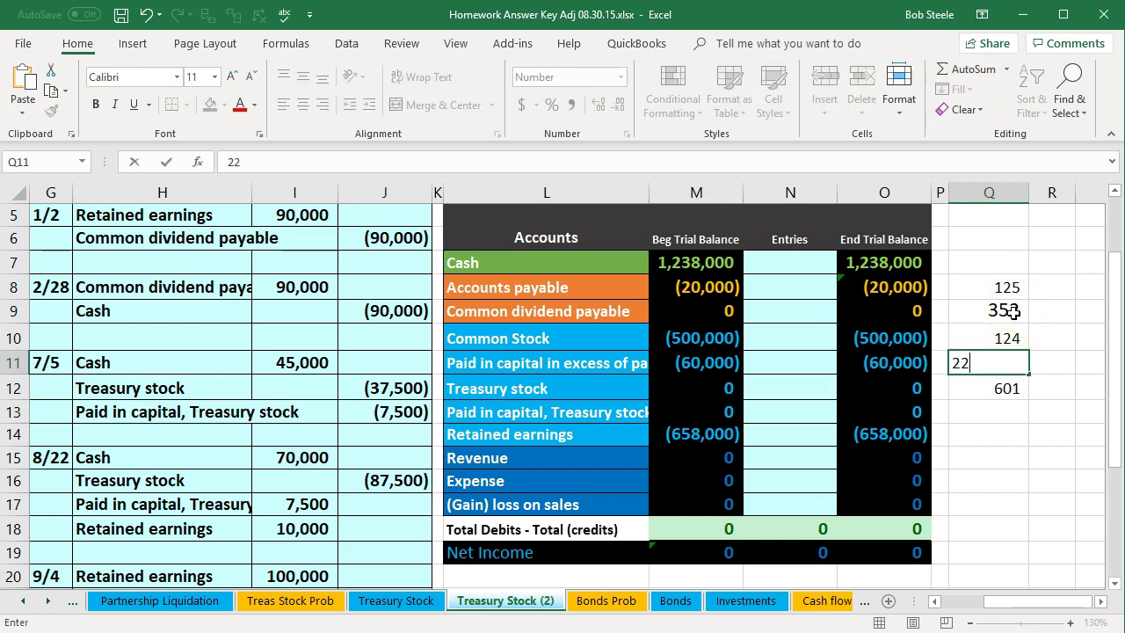
key("Return")
double_click(1010, 383)
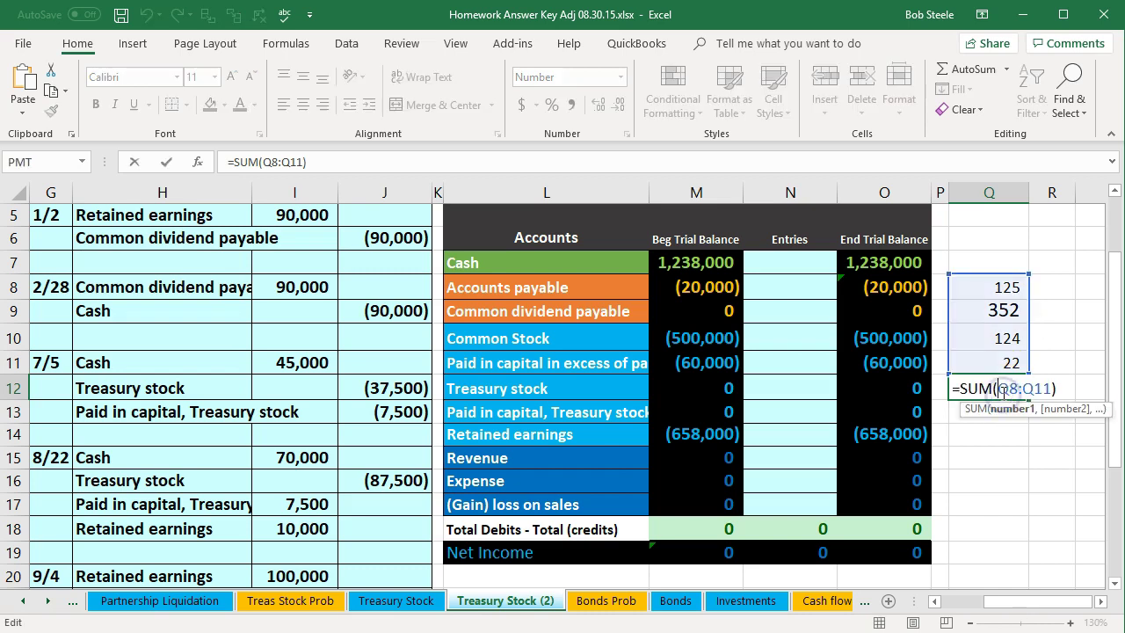
key("Return")
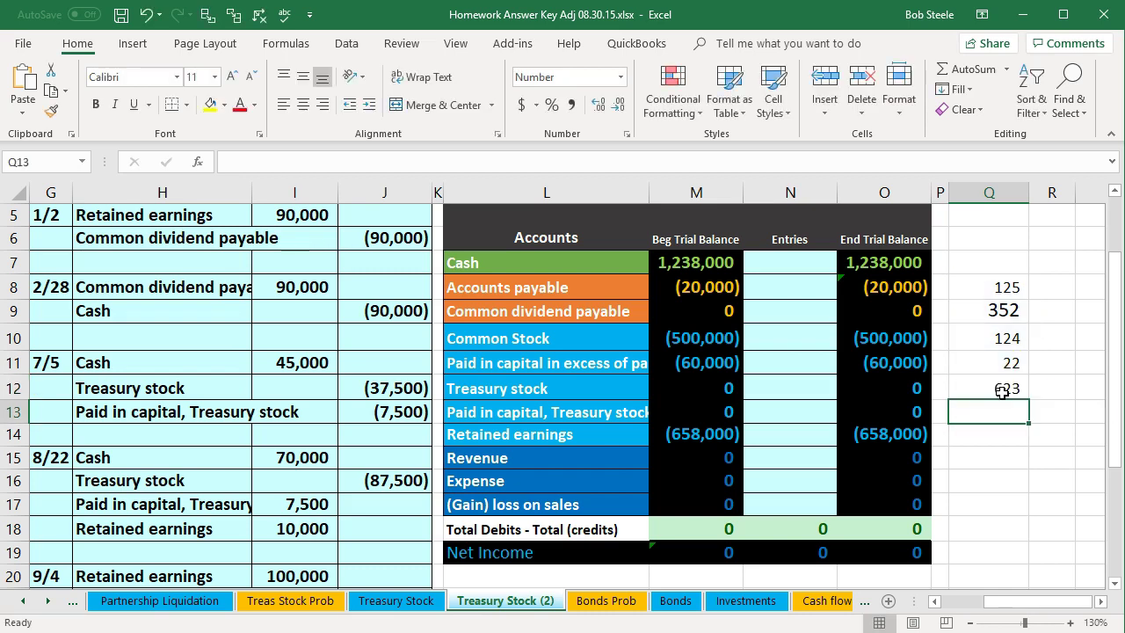
Step: Change the first sample number in Q8 to 100
left_click(989, 288)
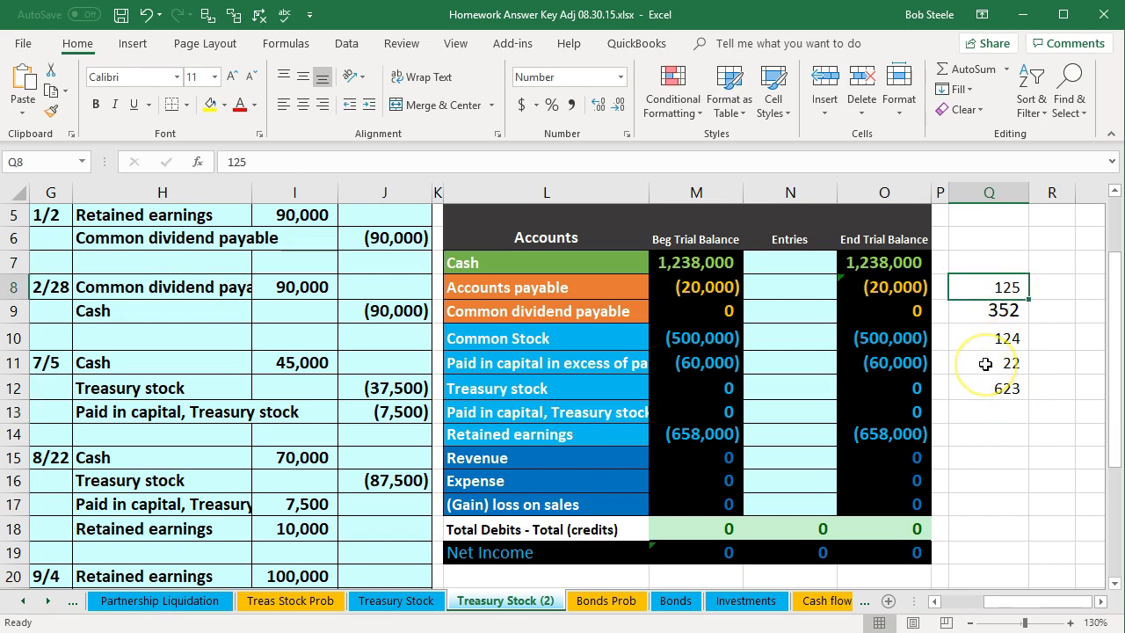
type("100")
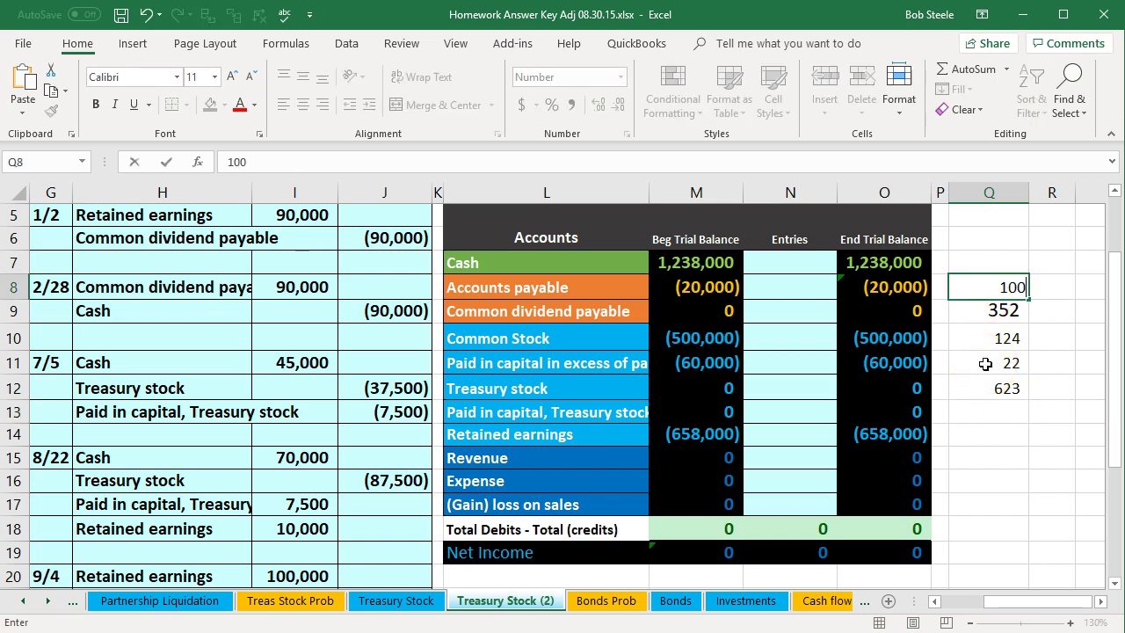
key("Return")
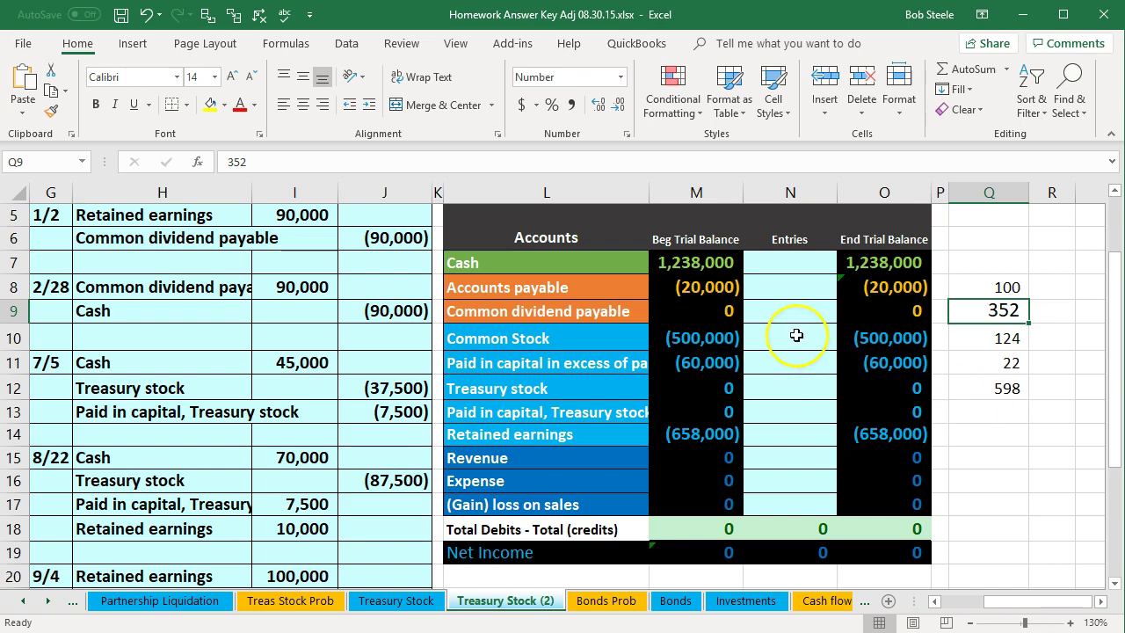
Step: Inspect the total formulas of the beginning and ending trial balances and the ending balance formula for Cash
double_click(707, 527)
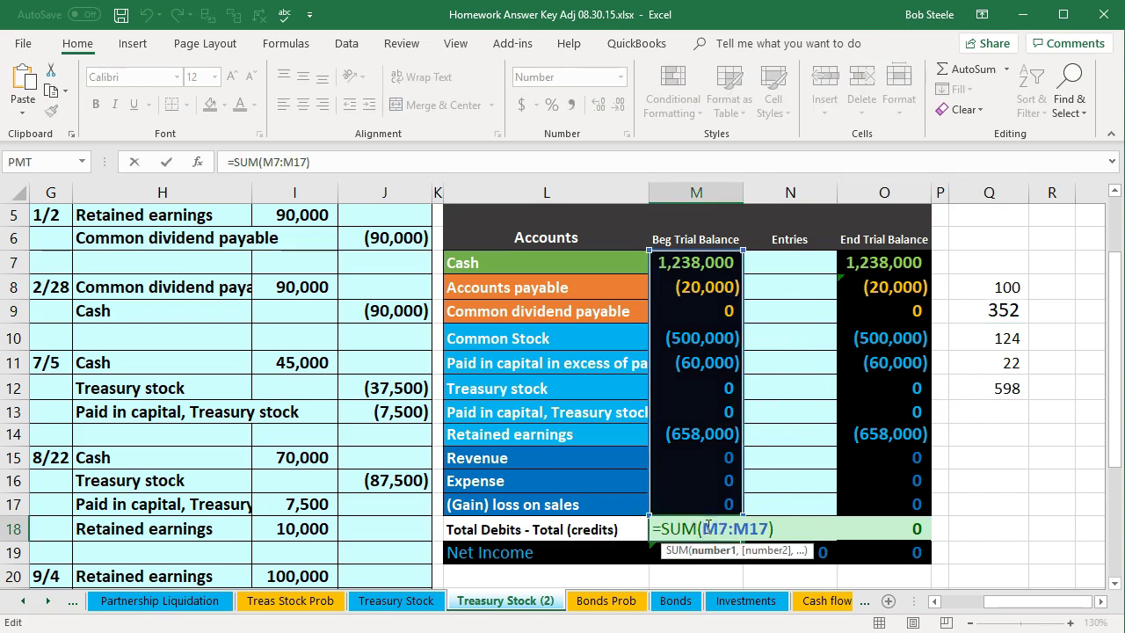
key("Return")
double_click(894, 527)
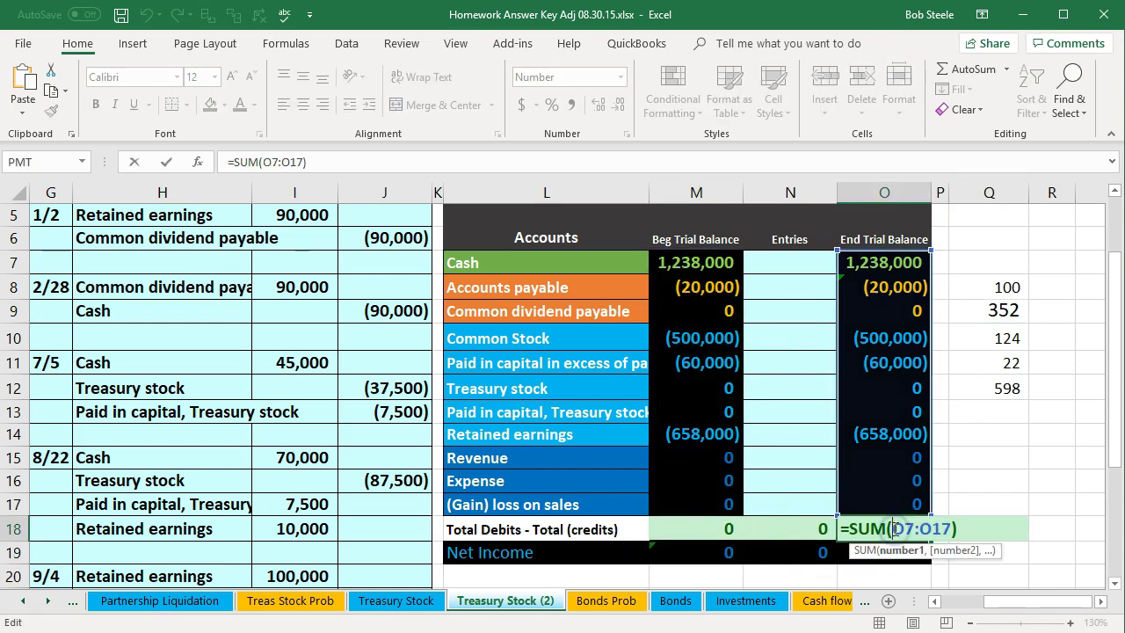
key("Return")
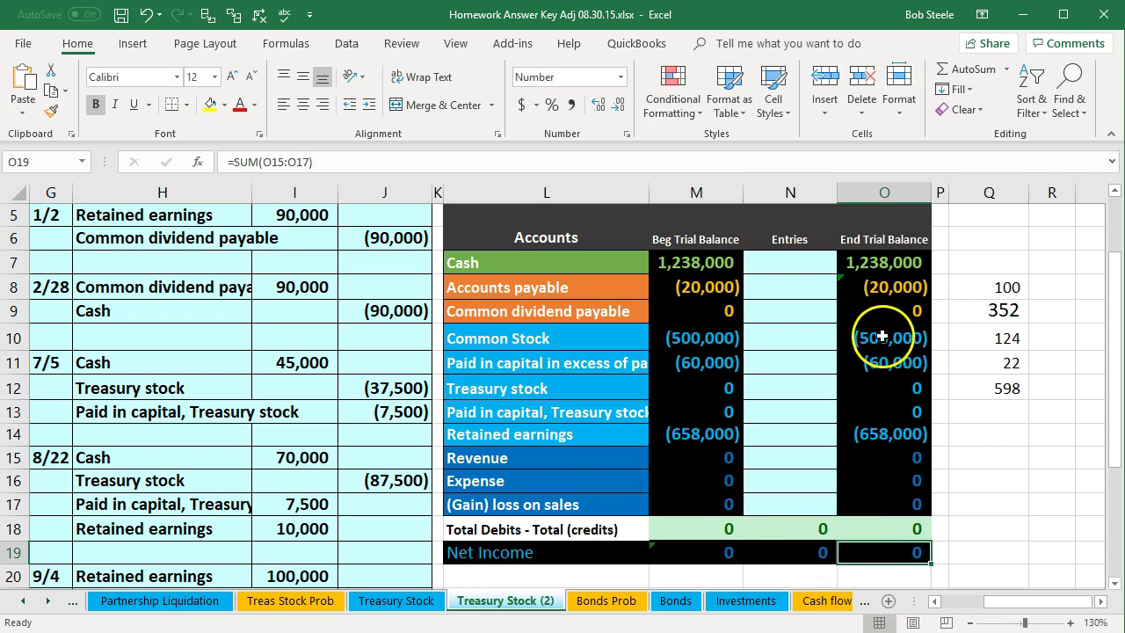
double_click(888, 262)
key("Return")
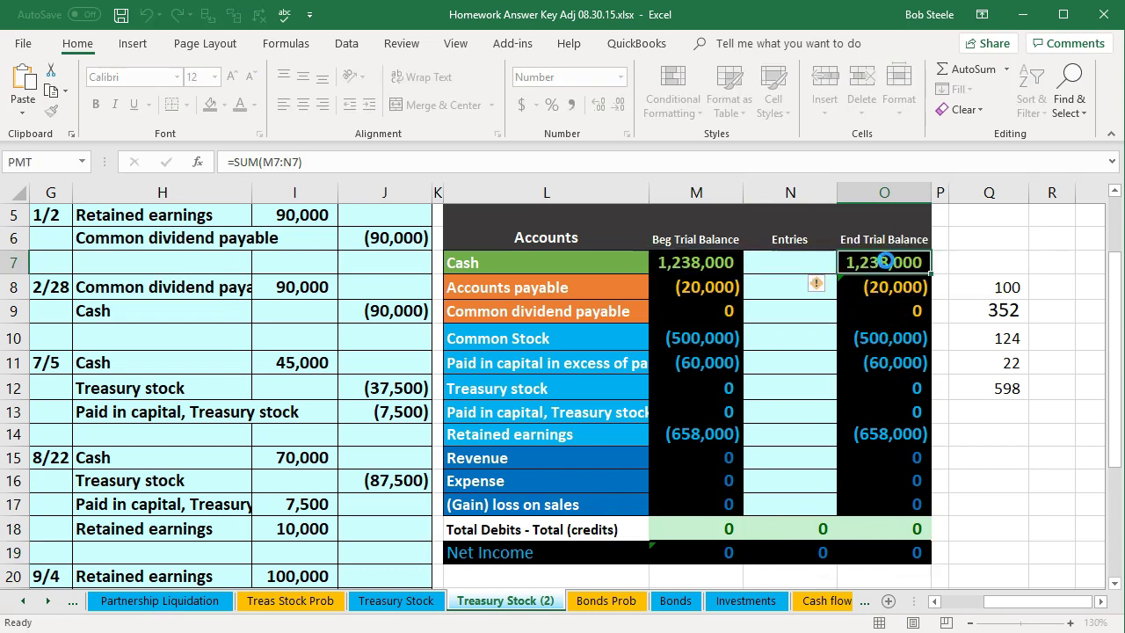
Step: Enter 500 in the Entries column for Accounts payable and check the formula of its ending balance
left_click(795, 265)
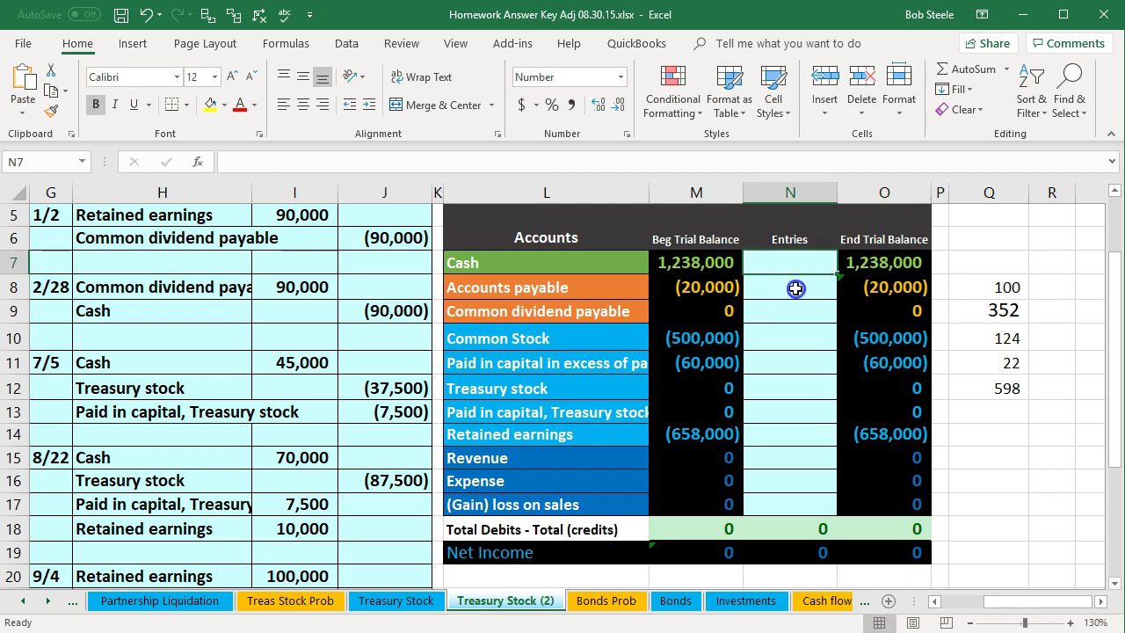
left_click(794, 288)
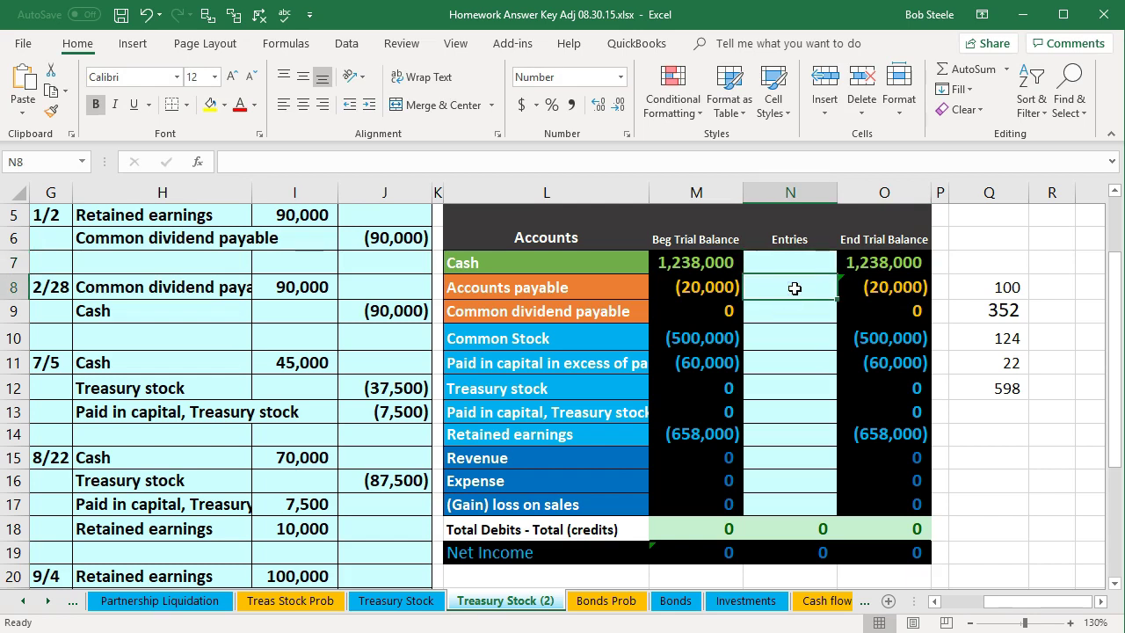
type("500")
key("Return")
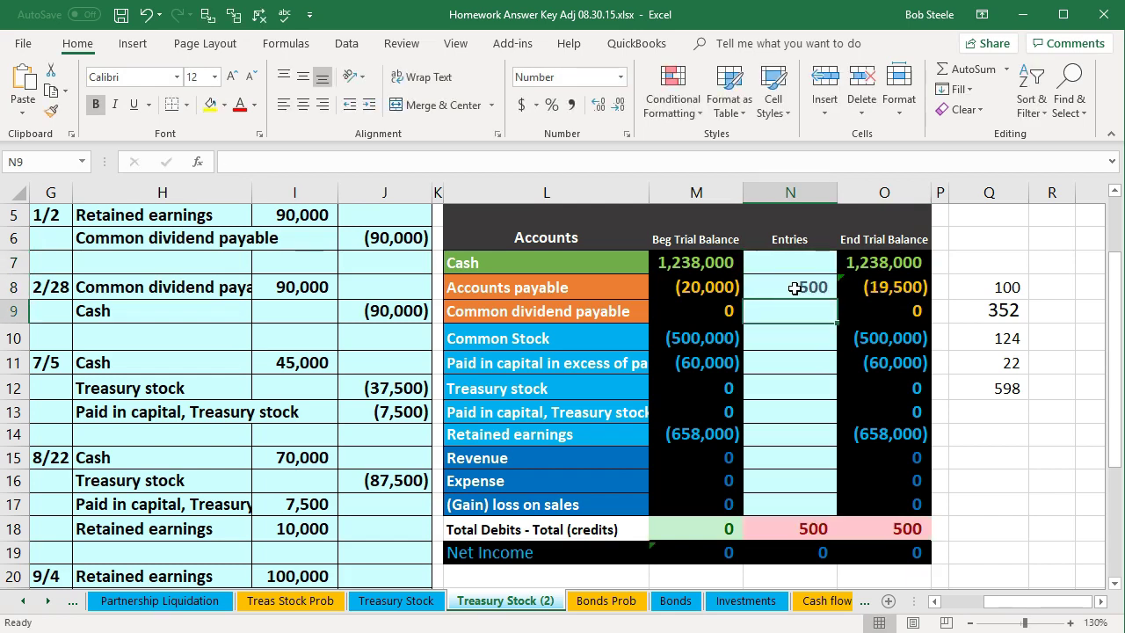
key("Left")
key("Up")
key("Right")
key("Right")
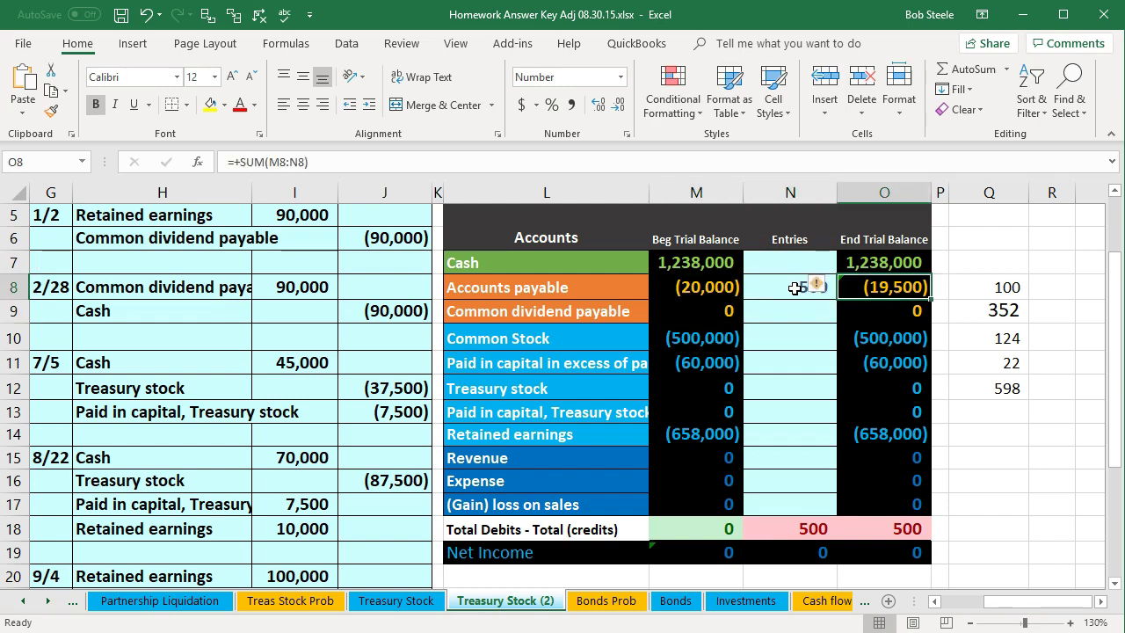
Step: Enter -500 in the Entries column for Common Stock and select its ending balance to check it
left_click(791, 339)
type("-500")
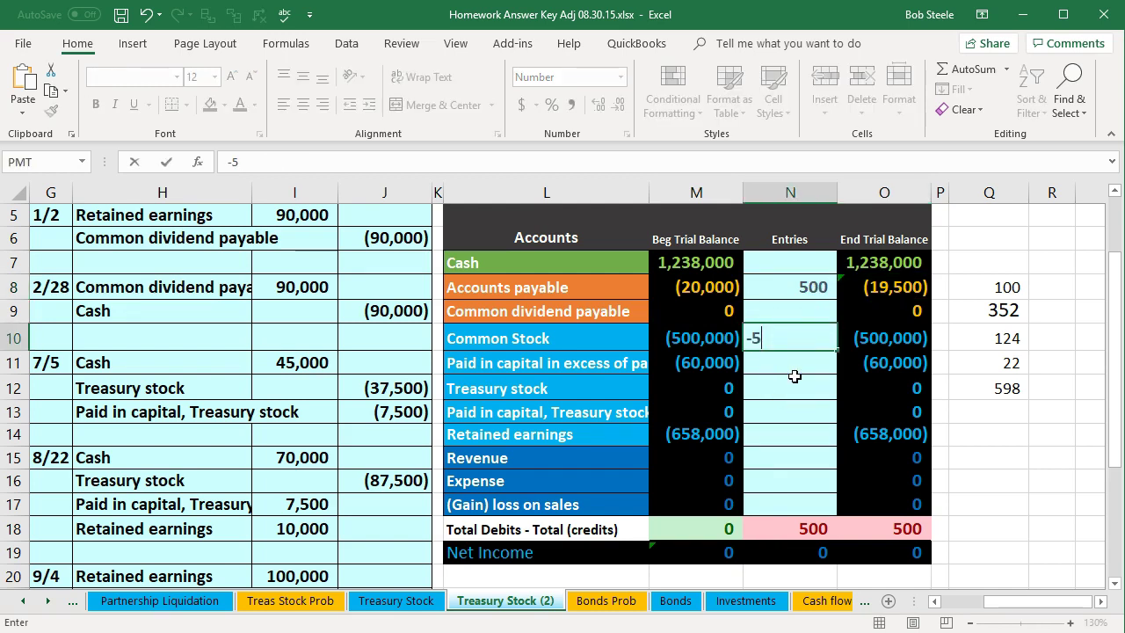
key("Return")
left_click(879, 343)
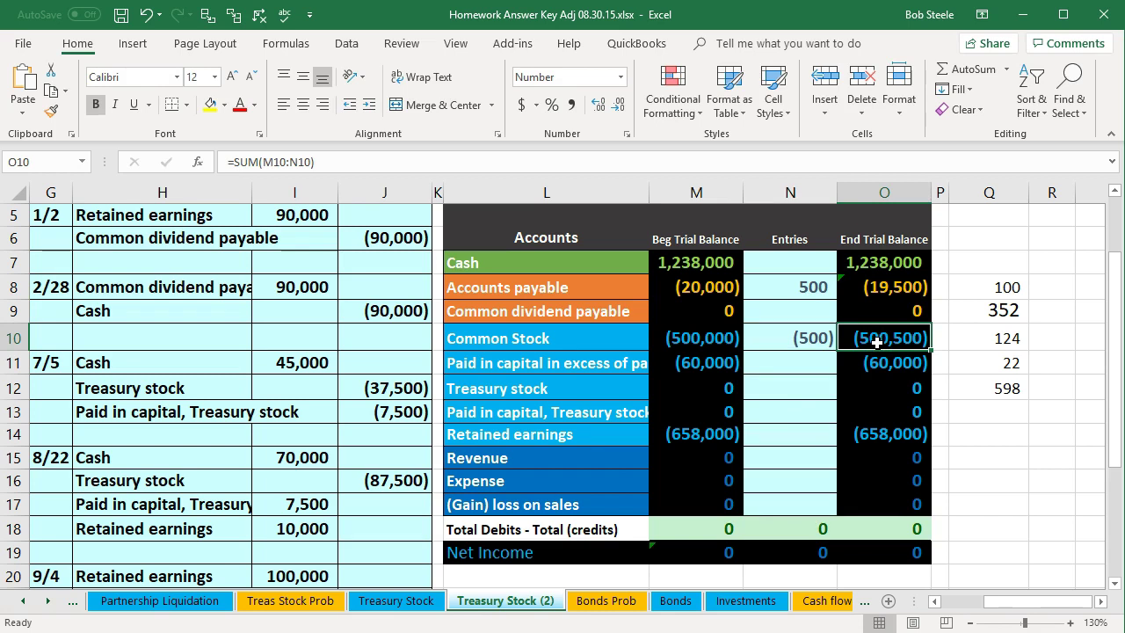
Step: Select the ending balances from Cash to Common Stock, and select the sample numbers in Q8:Q11 for comparison
left_click_drag(877, 262, 877, 339)
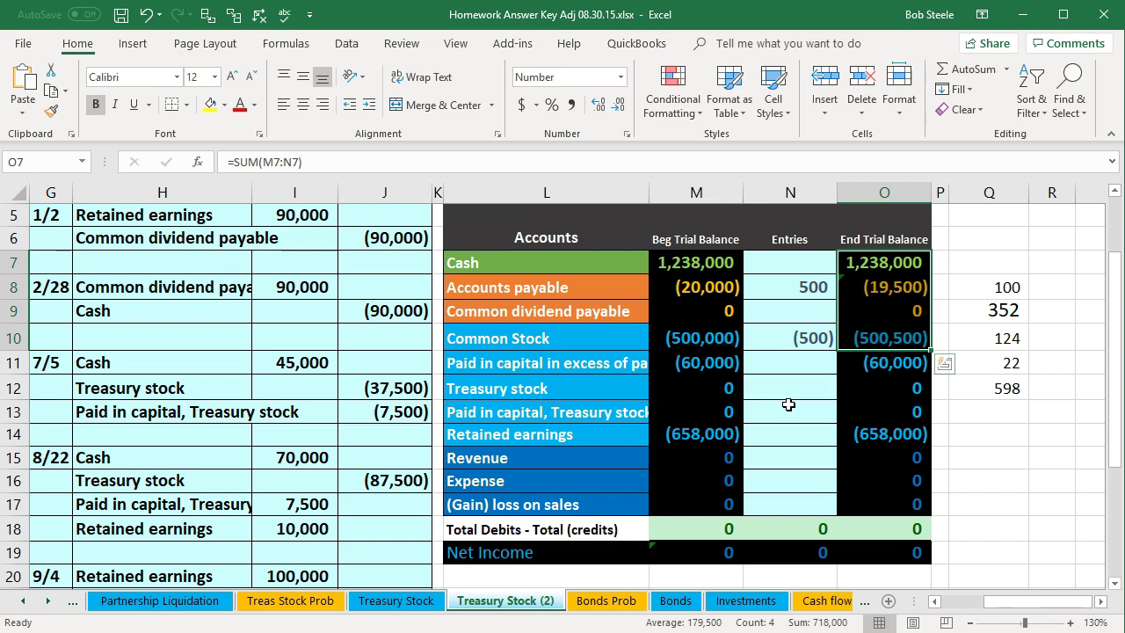
left_click_drag(982, 286, 981, 360)
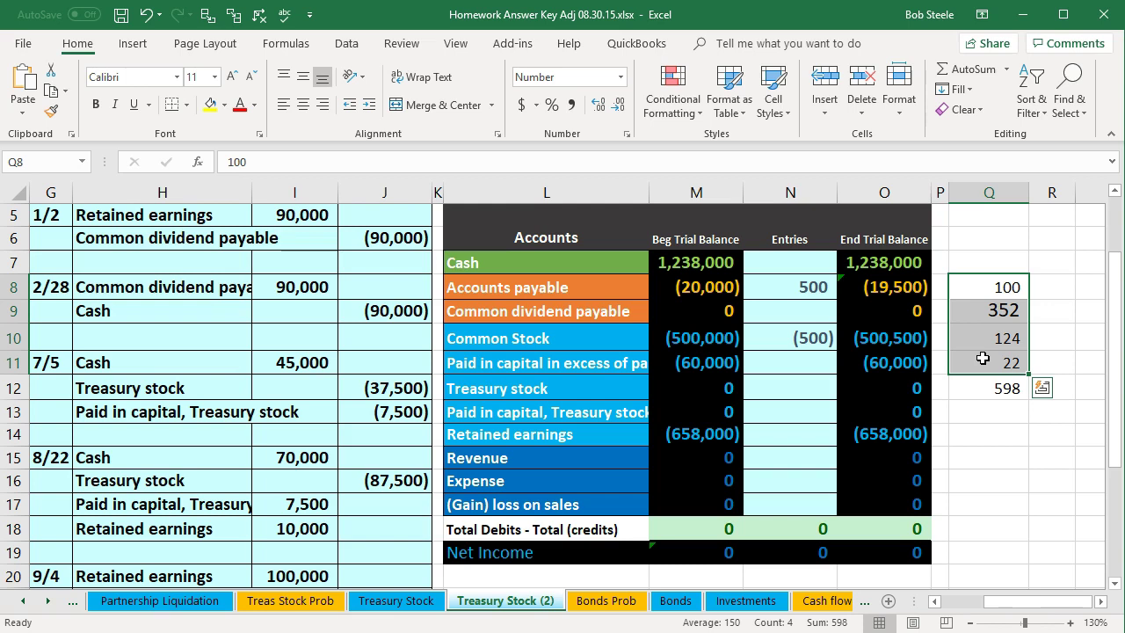
left_click(830, 360)
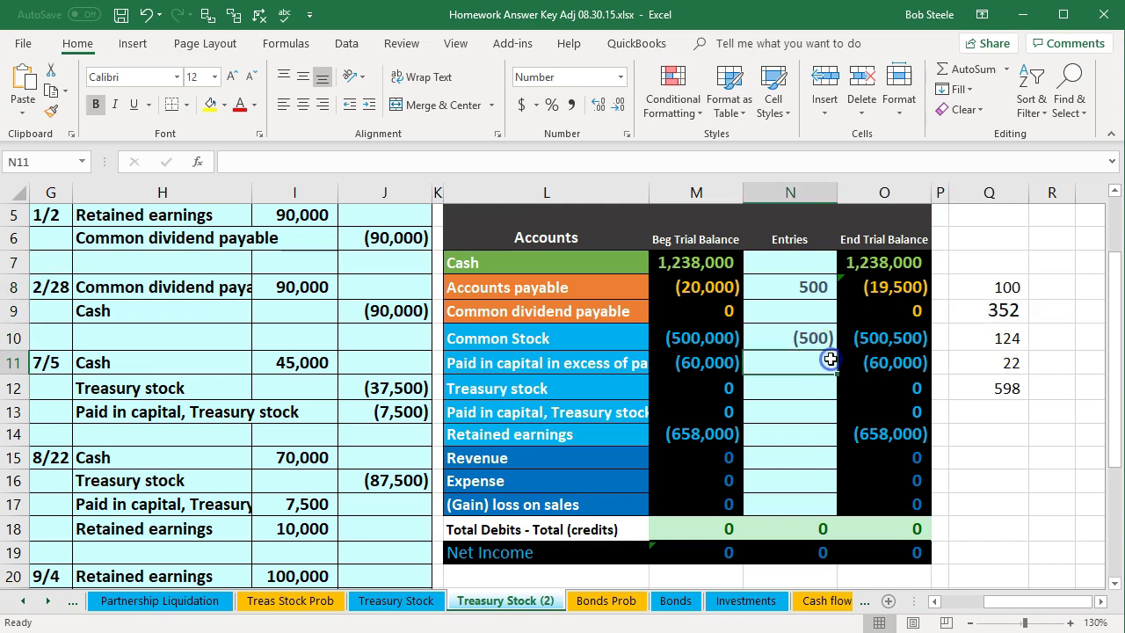